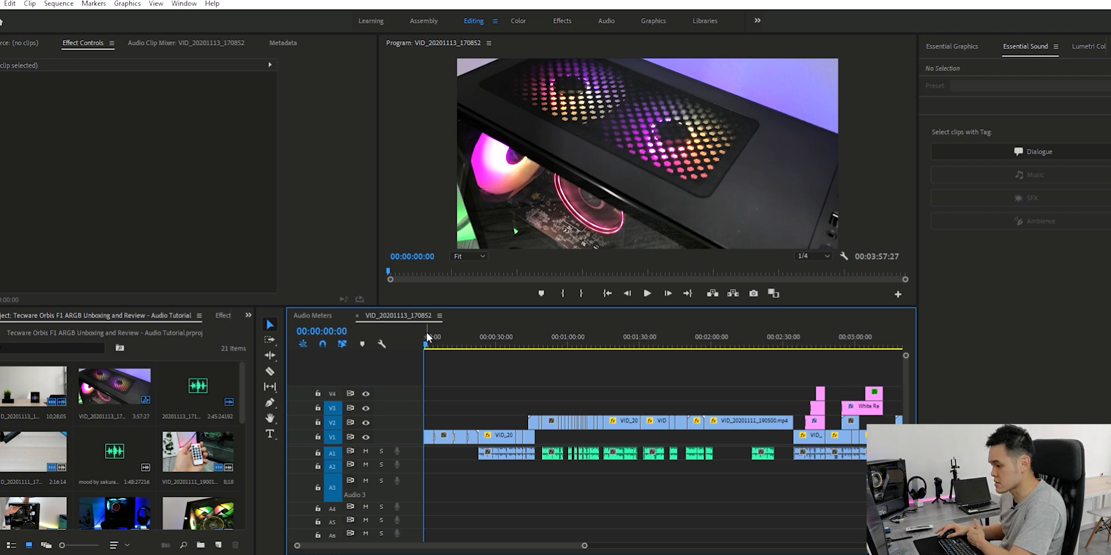
Preview the sequence from about 23 seconds, where the talking segment begins, and return the playhead near the start
{"action": "left_click_drag", "start_coordinate": [427, 336], "coordinate": [482, 339]}
{"action": "key", "text": "space"}
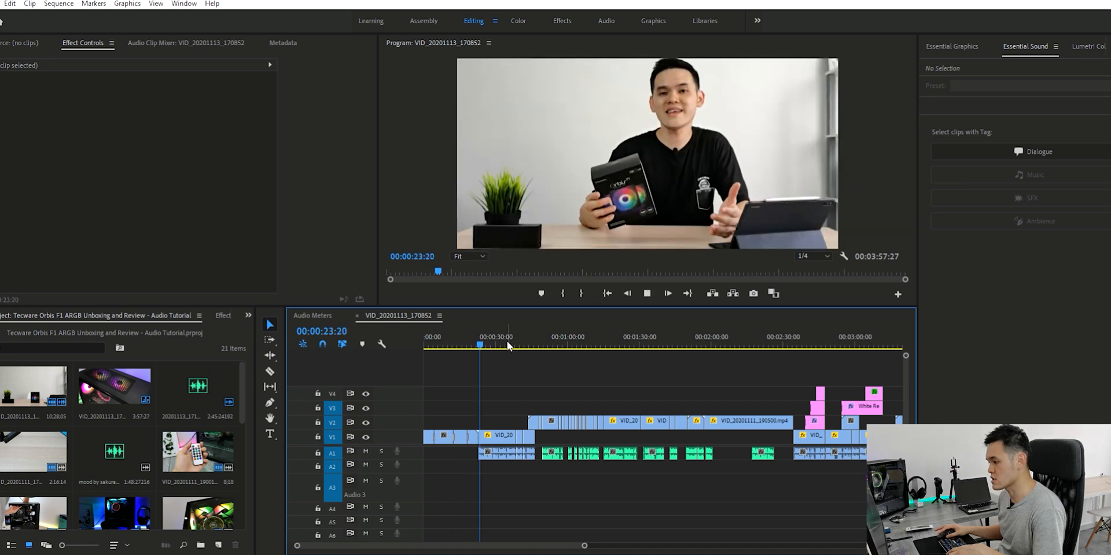
{"action": "key", "text": "space"}
{"action": "left_click_drag", "start_coordinate": [481, 333], "coordinate": [426, 338]}
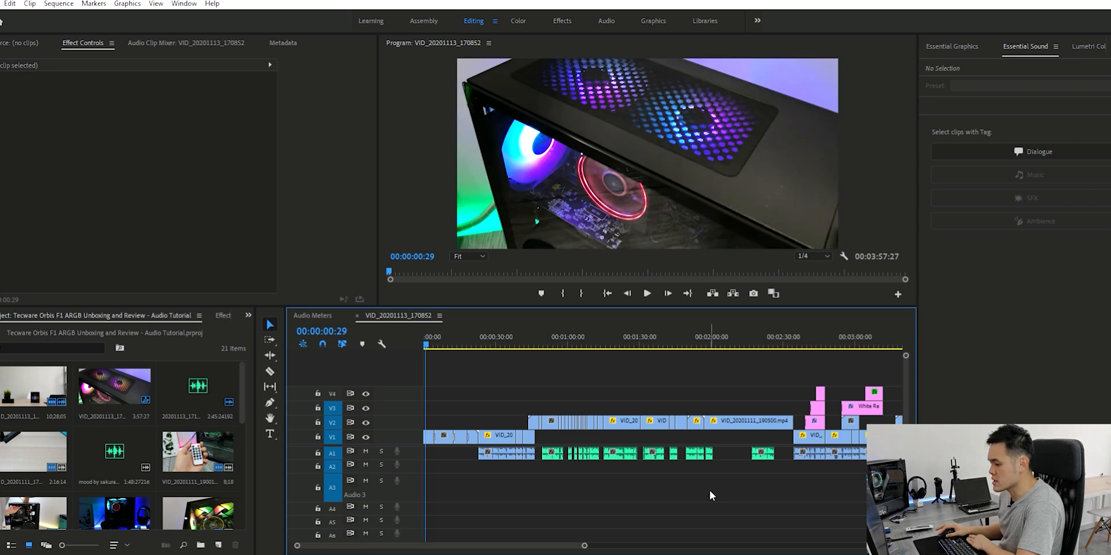
Open the "mood by sakura Hz" music file in the source monitor and send the clip to Adobe Audition for editing
{"action": "left_click", "coordinate": [118, 438]}
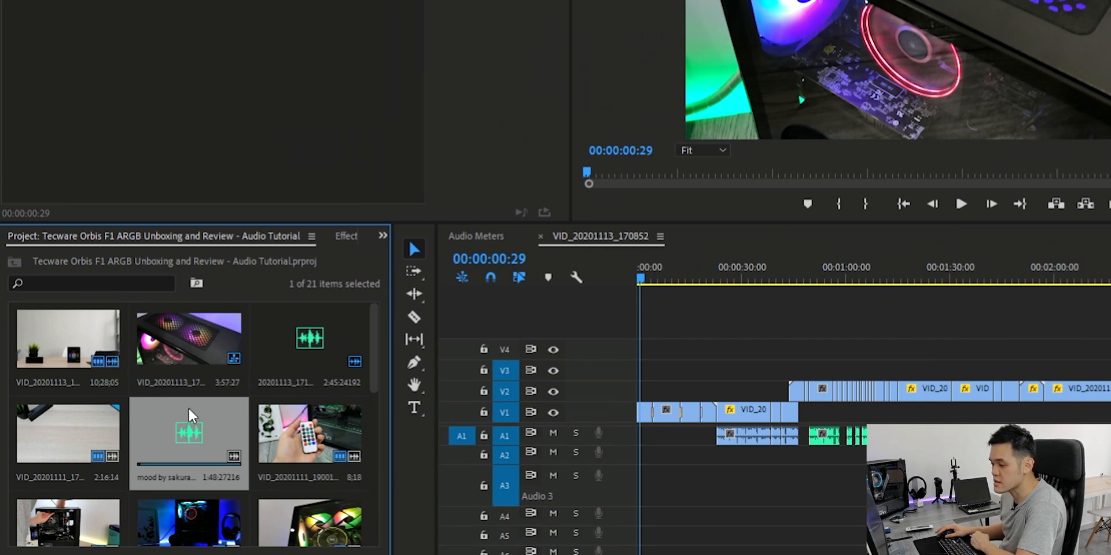
{"action": "double_click", "coordinate": [189, 408]}
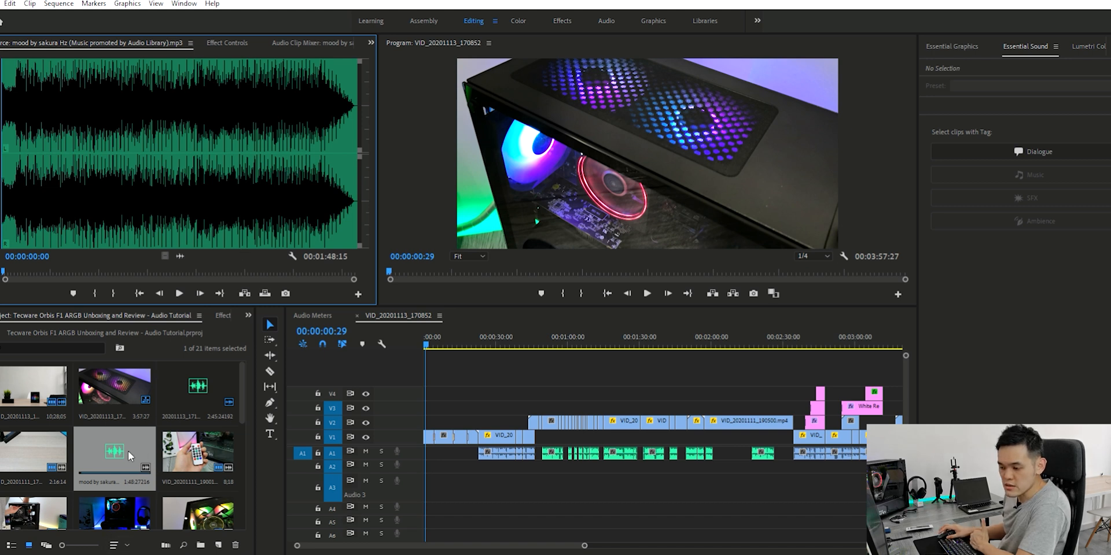
{"action": "right_click", "coordinate": [117, 440]}
{"action": "mouse_move", "coordinate": [168, 469]}
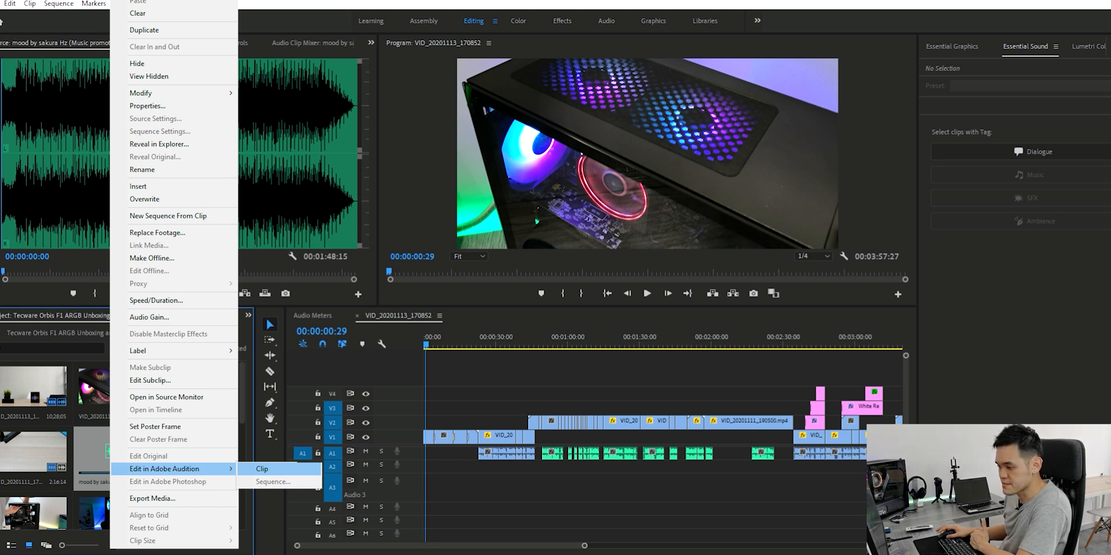
{"action": "left_click", "coordinate": [262, 469]}
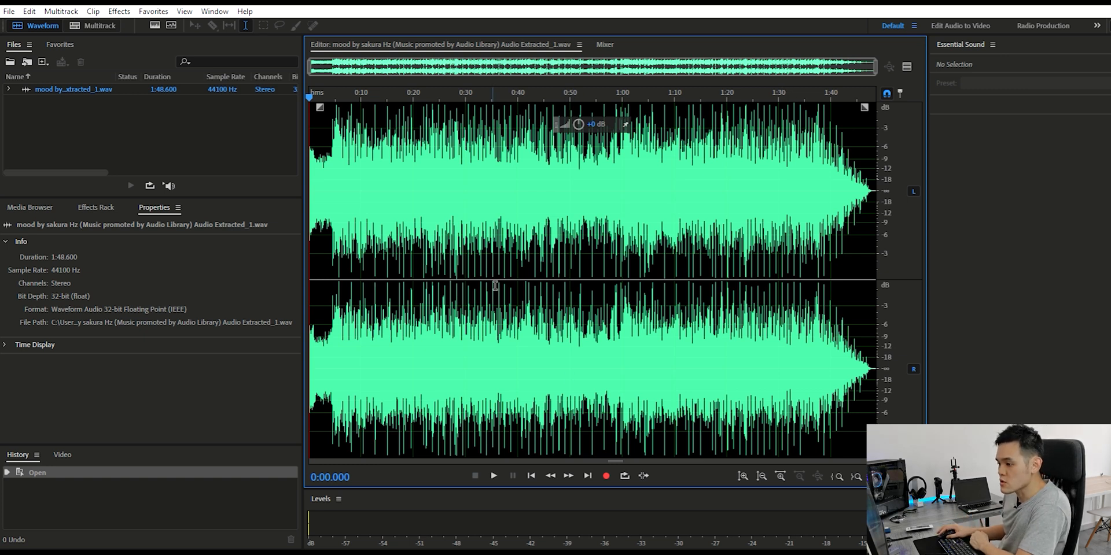
Create a new multitrack session named Loop
{"action": "left_click", "coordinate": [9, 11]}
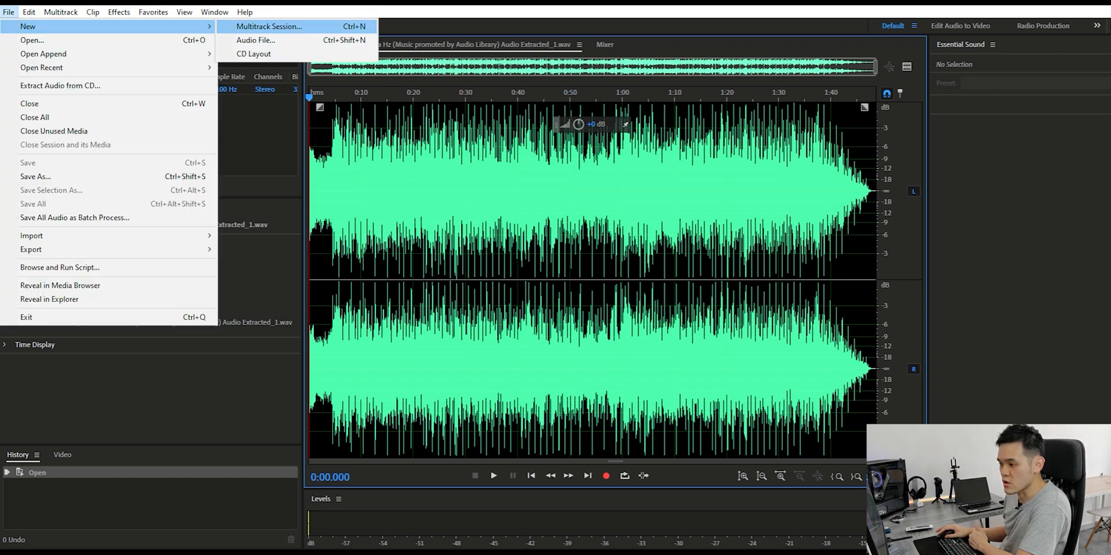
{"action": "left_click", "coordinate": [269, 26]}
{"action": "type", "text": "Loop"}
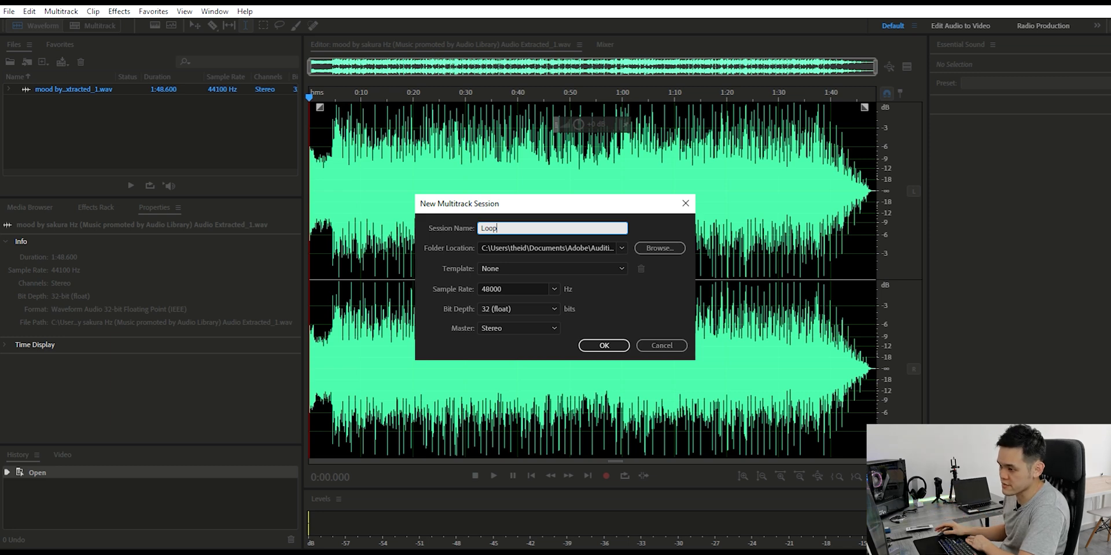
{"action": "key", "text": "Return"}
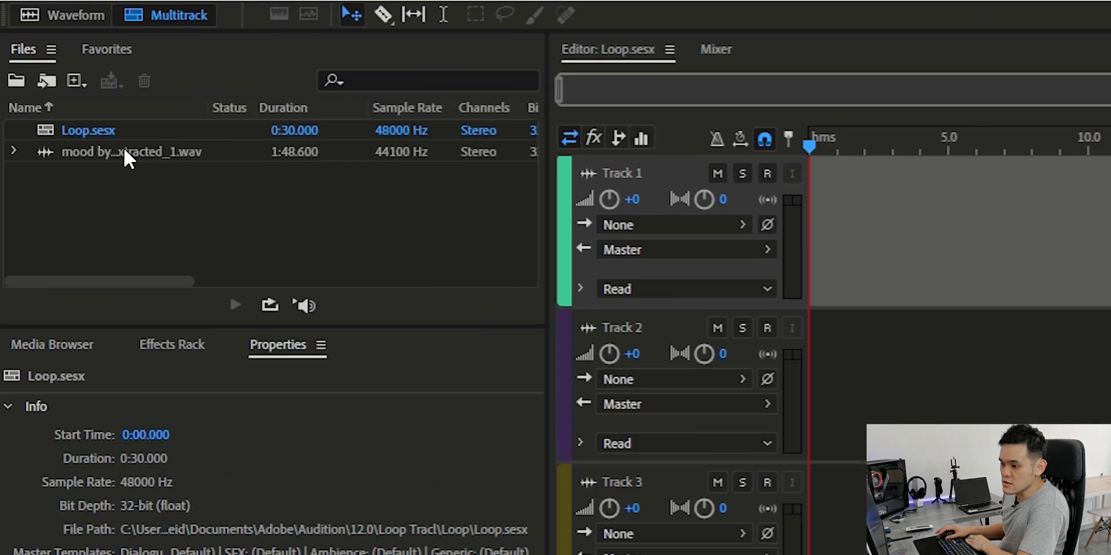
Place the extracted music file at the start of Track 1 and enable Remix for the clip
{"action": "left_click", "coordinate": [118, 147]}
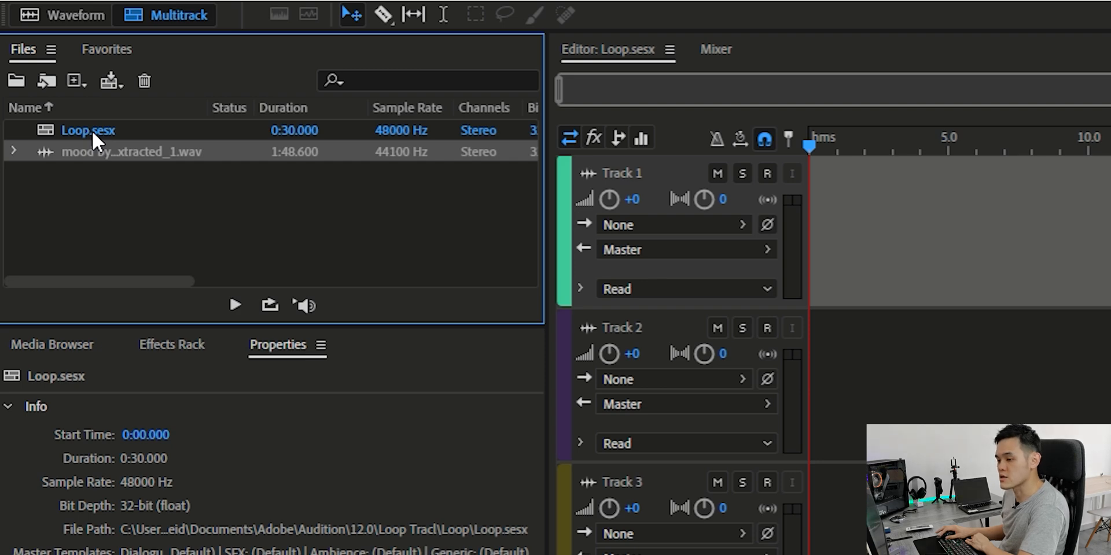
{"action": "left_click_drag", "start_coordinate": [129, 143], "coordinate": [787, 231]}
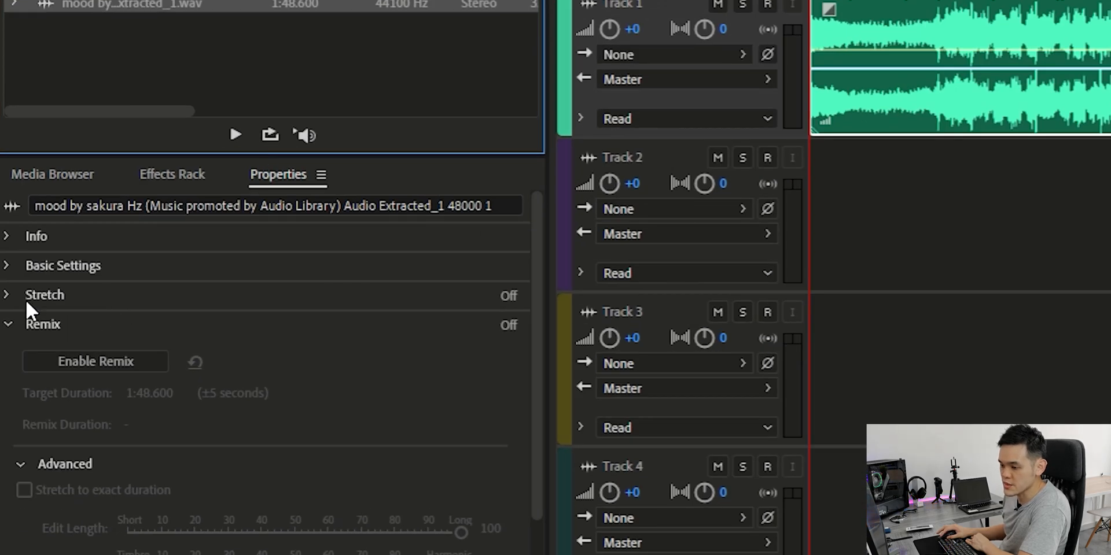
{"action": "left_click", "coordinate": [12, 299]}
{"action": "left_click", "coordinate": [11, 298]}
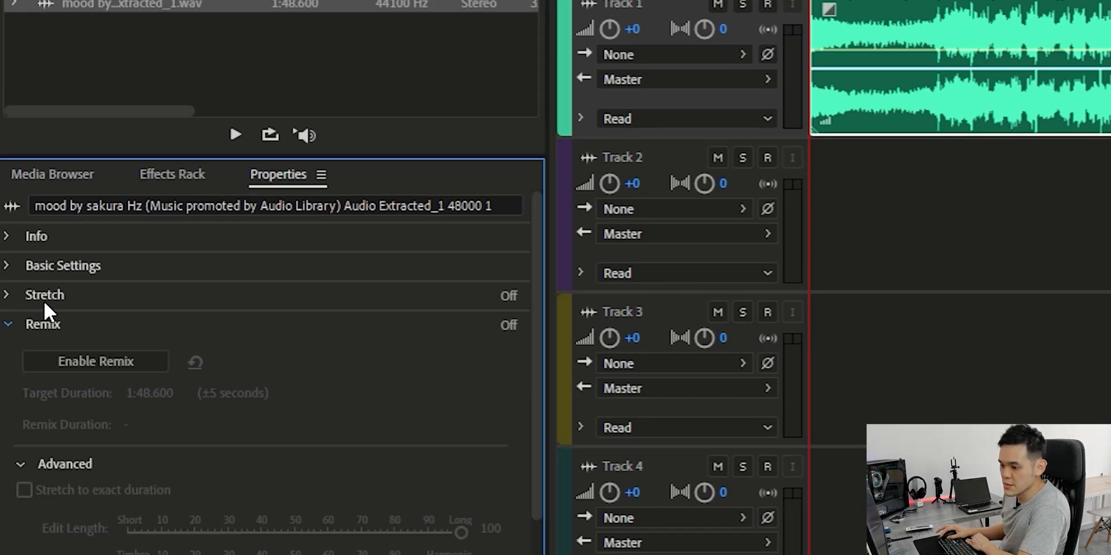
{"action": "left_click", "coordinate": [85, 349]}
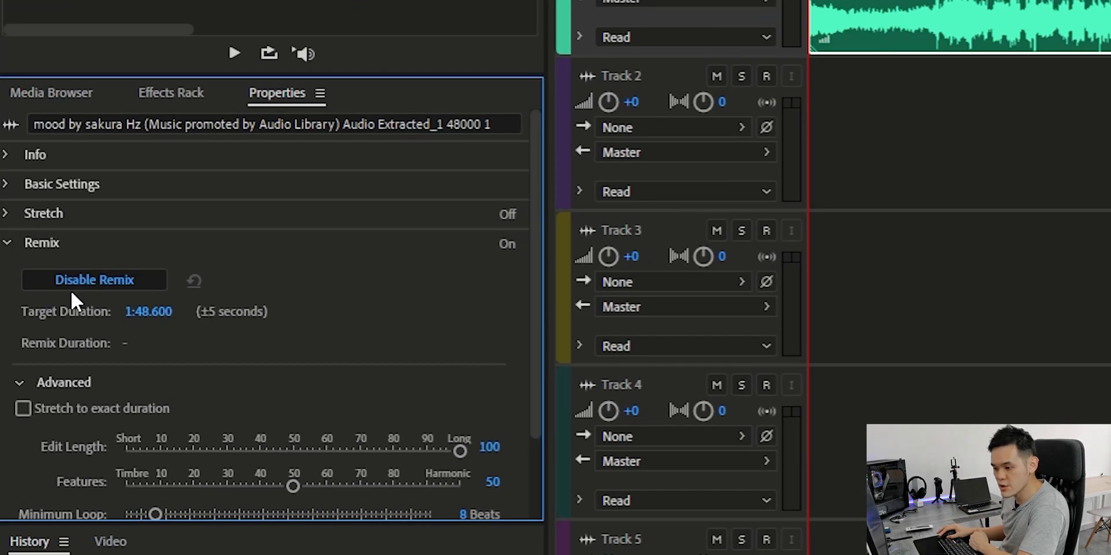
Set the remix target duration of the music clip to 4:00.000
{"action": "left_click", "coordinate": [145, 310]}
{"action": "left_click", "coordinate": [140, 310]}
{"action": "key", "text": "BackSpace"}
{"action": "key", "text": "BackSpace"}
{"action": "type", "text": "4:"}
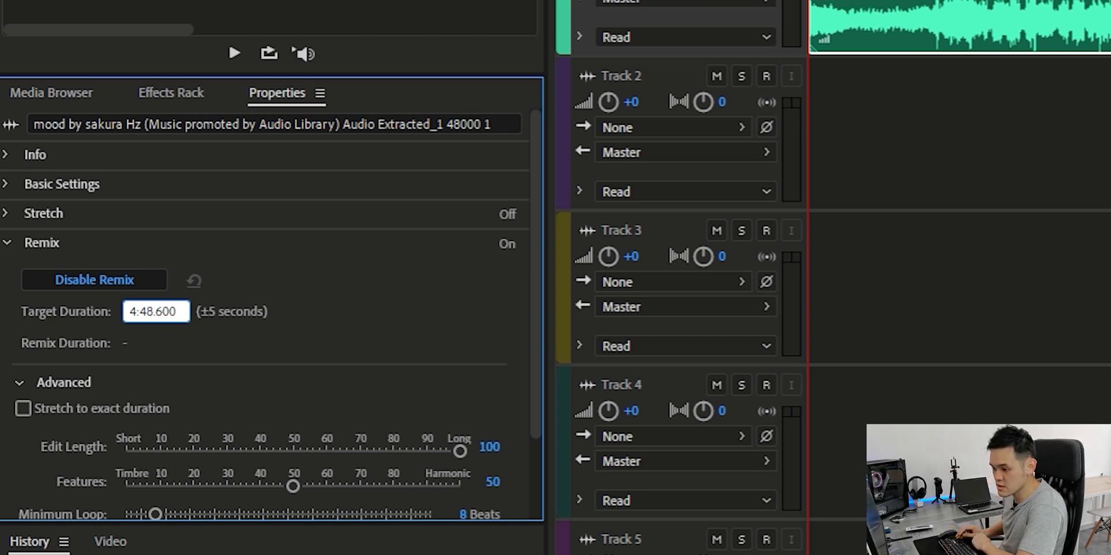
{"action": "key", "text": "BackSpace"}
{"action": "key", "text": "Delete"}
{"action": "type", "text": "00"}
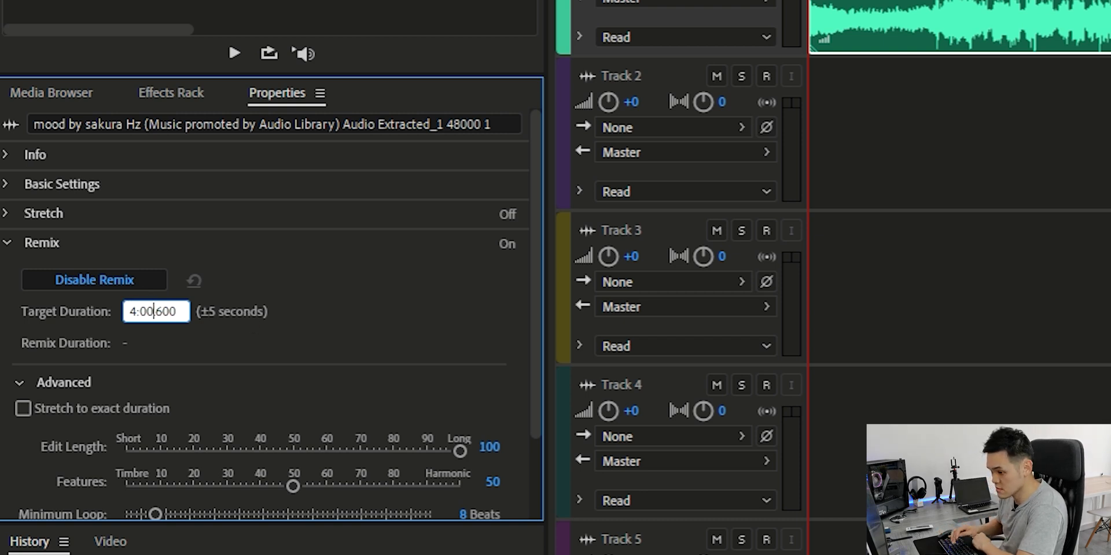
{"action": "key", "text": "Delete"}
{"action": "type", "text": "0"}
{"action": "key", "text": "Return"}
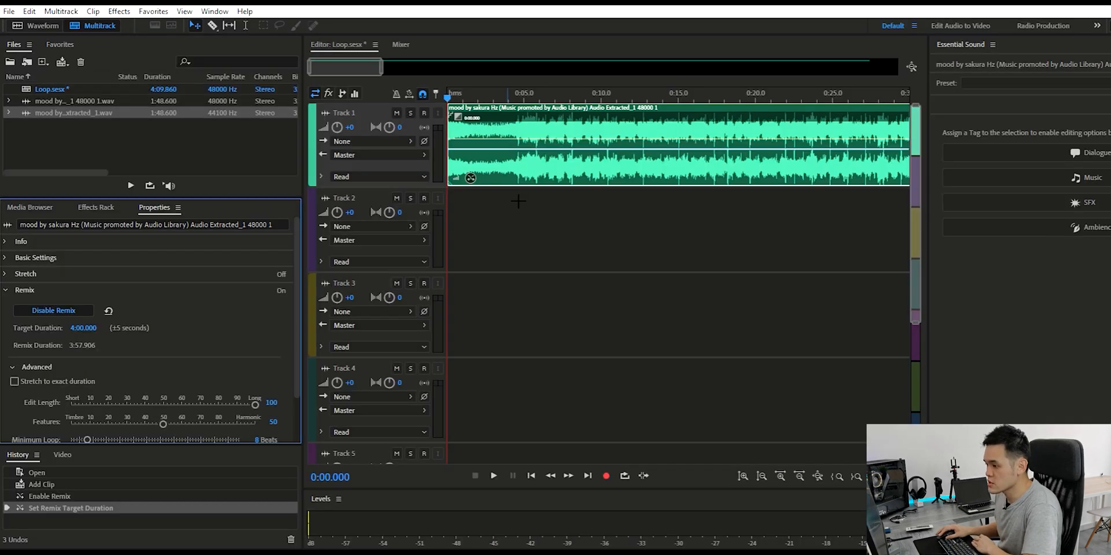
Enlarge Track 1 and play the remixed music across its first edit point, starting at about 1:18
{"action": "left_click_drag", "start_coordinate": [373, 186], "coordinate": [374, 334]}
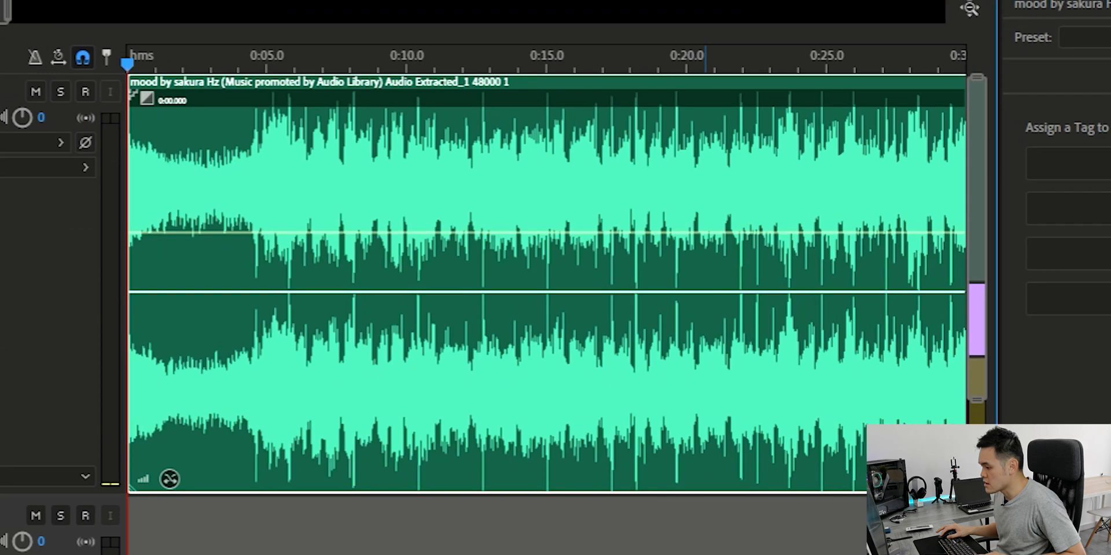
{"action": "scroll", "coordinate": [547, 283], "scroll_direction": "down", "scroll_amount": 8}
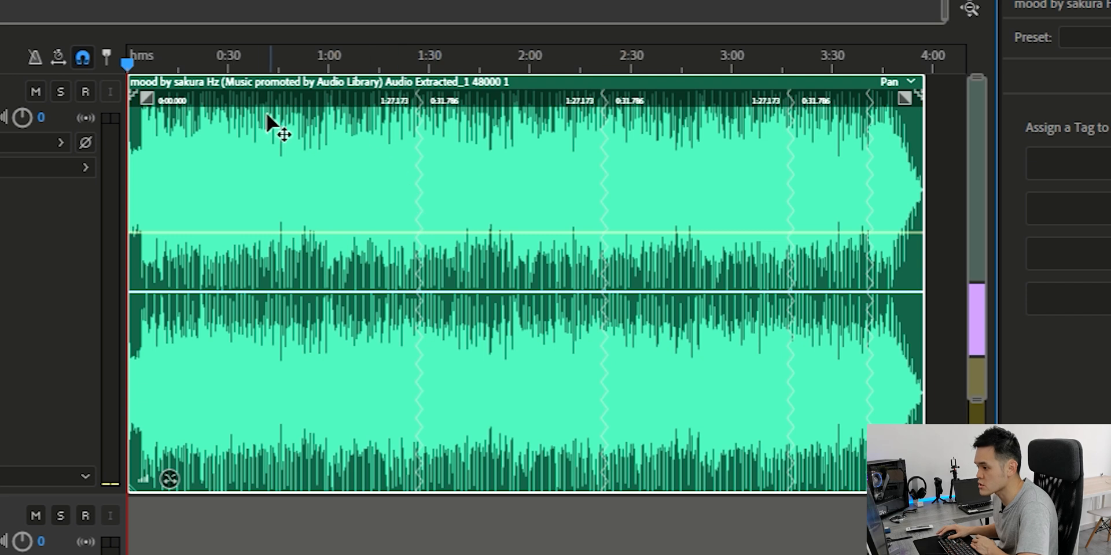
{"action": "left_click_drag", "start_coordinate": [141, 52], "coordinate": [389, 64]}
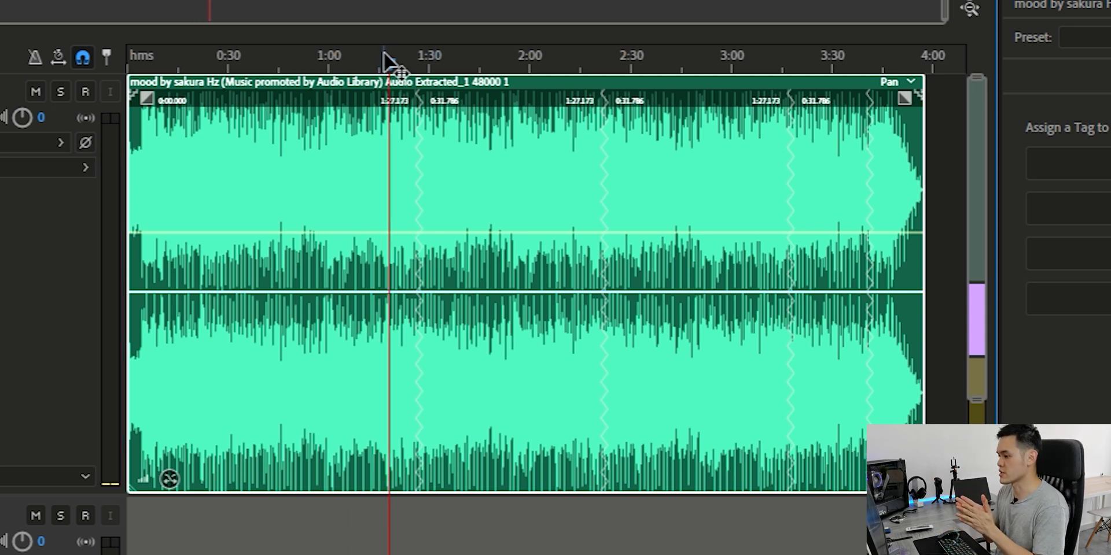
{"action": "key", "text": "space"}
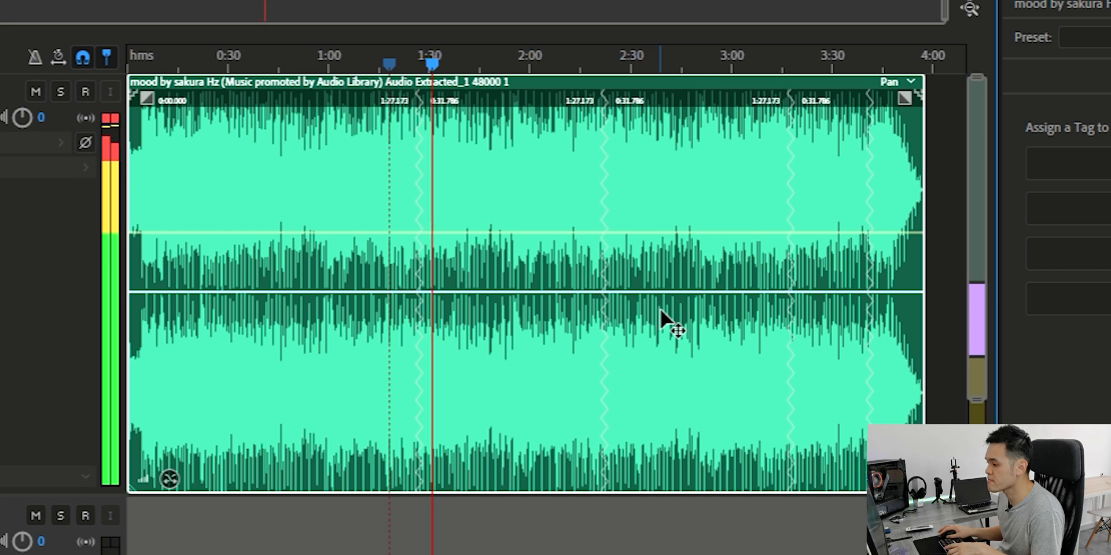
{"action": "key", "text": "space"}
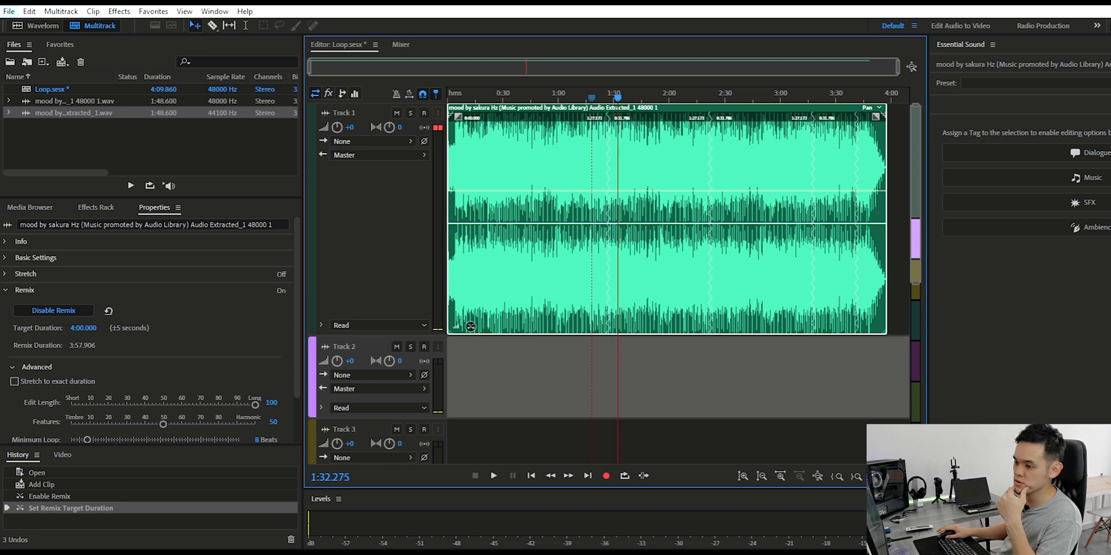
Export the remixed session to Adobe Premiere Pro and place its Track 1 audio on audio track A3 at the playhead
{"action": "left_click", "coordinate": [9, 11]}
{"action": "mouse_move", "coordinate": [26, 256]}
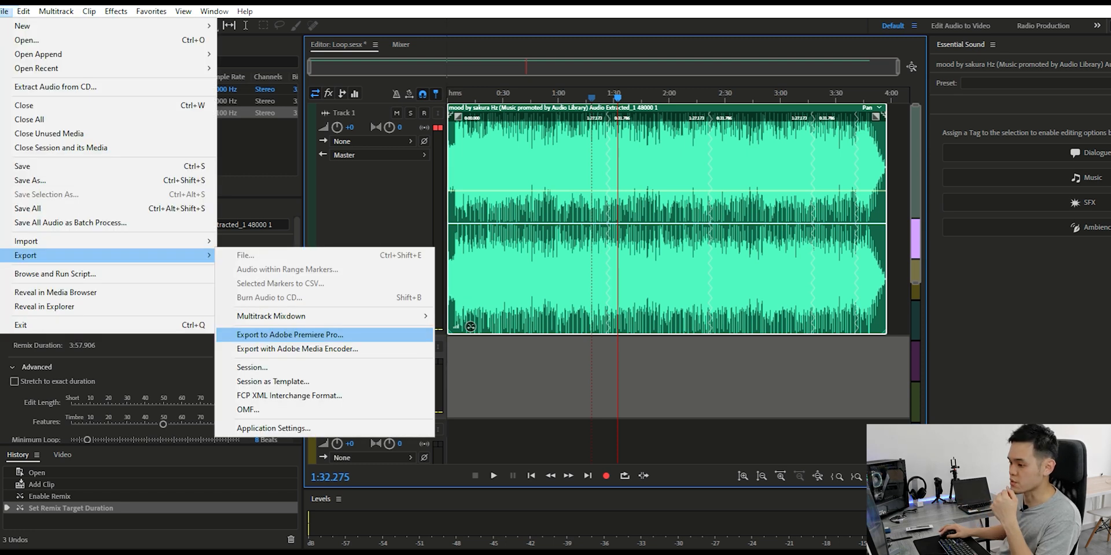
{"action": "left_click", "coordinate": [289, 335]}
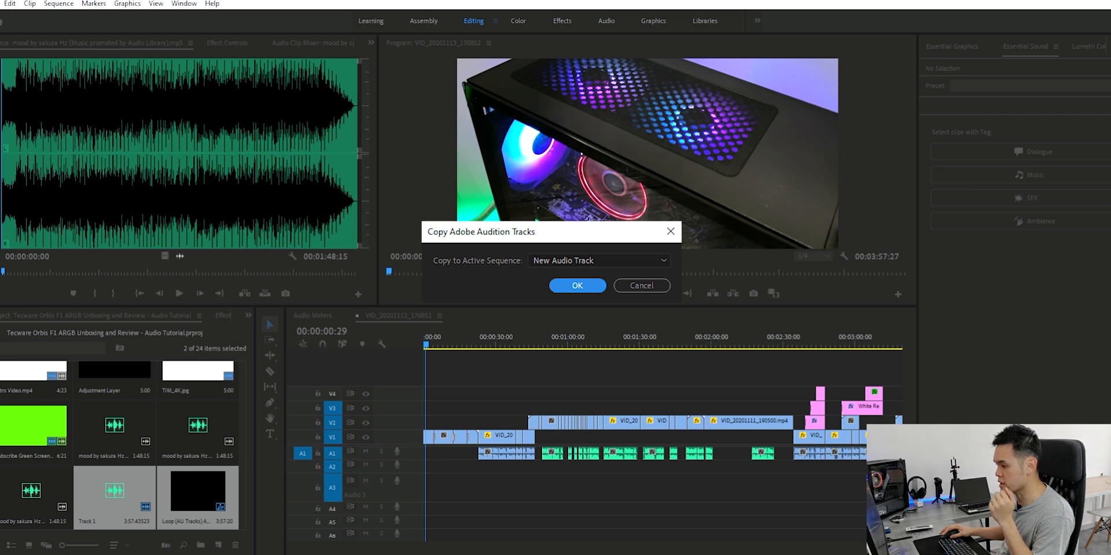
{"action": "left_click", "coordinate": [654, 499]}
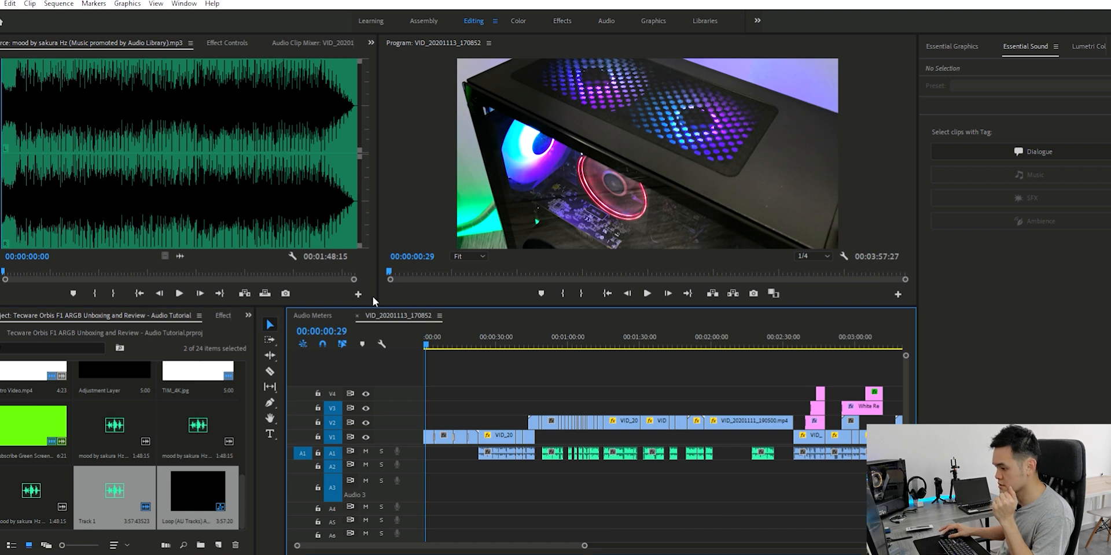
{"action": "left_click_drag", "start_coordinate": [377, 300], "coordinate": [377, 262]}
{"action": "left_click_drag", "start_coordinate": [471, 539], "coordinate": [351, 461]}
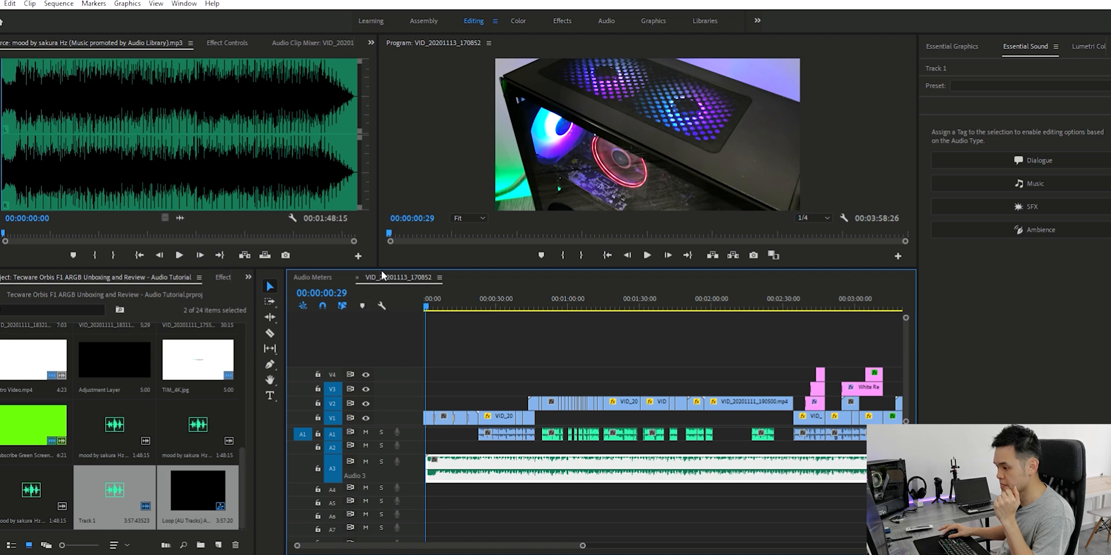
{"action": "left_click_drag", "start_coordinate": [384, 258], "coordinate": [381, 291]}
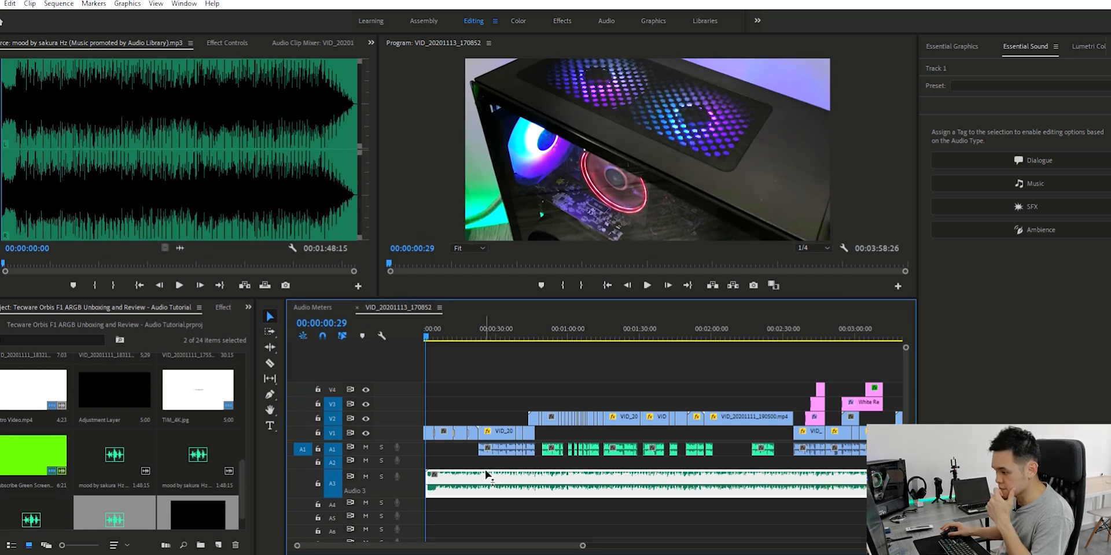
Check the remixed music's length against the end of the video sequence
{"action": "left_click", "coordinate": [114, 512]}
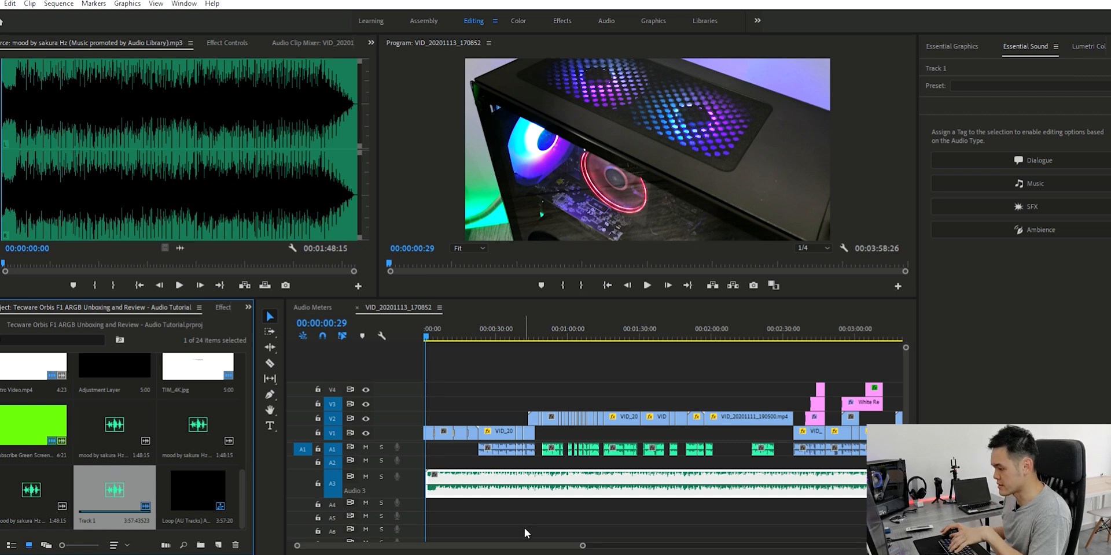
{"action": "left_click_drag", "start_coordinate": [584, 542], "coordinate": [635, 540]}
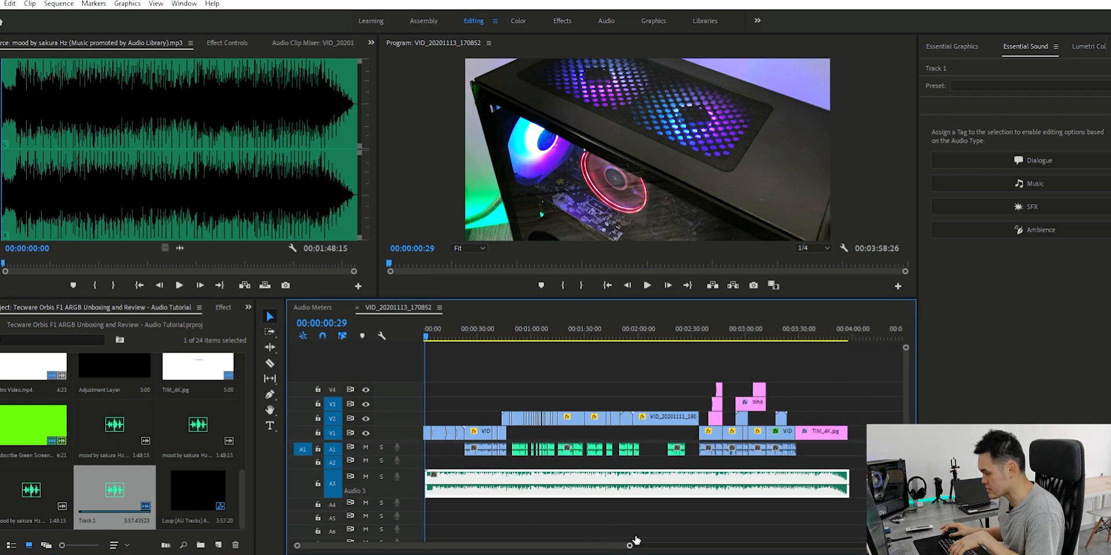
{"action": "left_click_drag", "start_coordinate": [429, 329], "coordinate": [855, 361]}
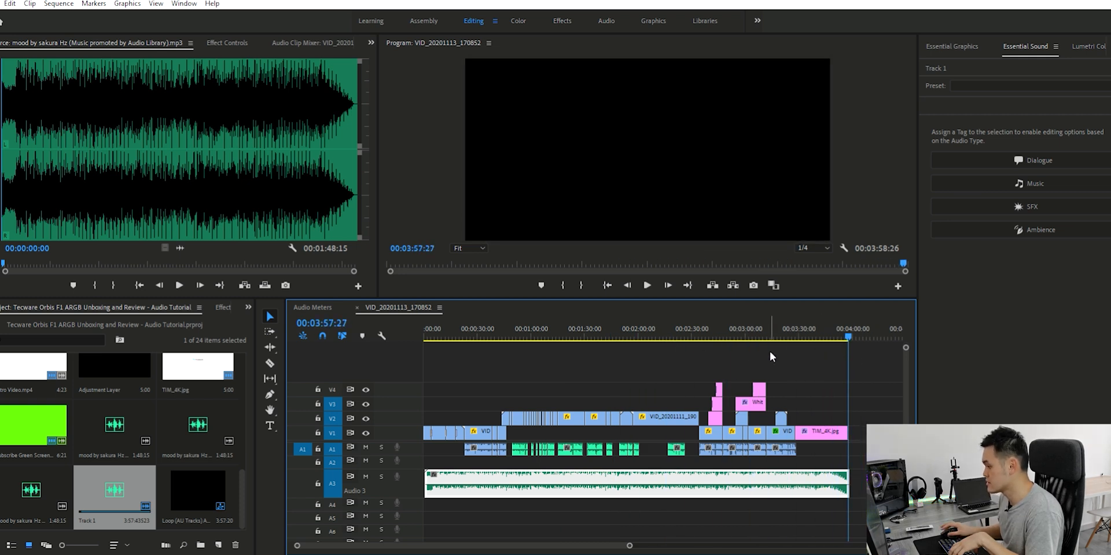
Step back through the sequence's edit points and play the opening seconds with the remixed music
{"action": "key", "text": "Up"}
{"action": "key", "text": "Up"}
{"action": "key", "text": "Up"}
{"action": "key", "text": "Up"}
{"action": "key", "text": "Up"}
{"action": "key", "text": "Up"}
{"action": "key", "text": "Up"}
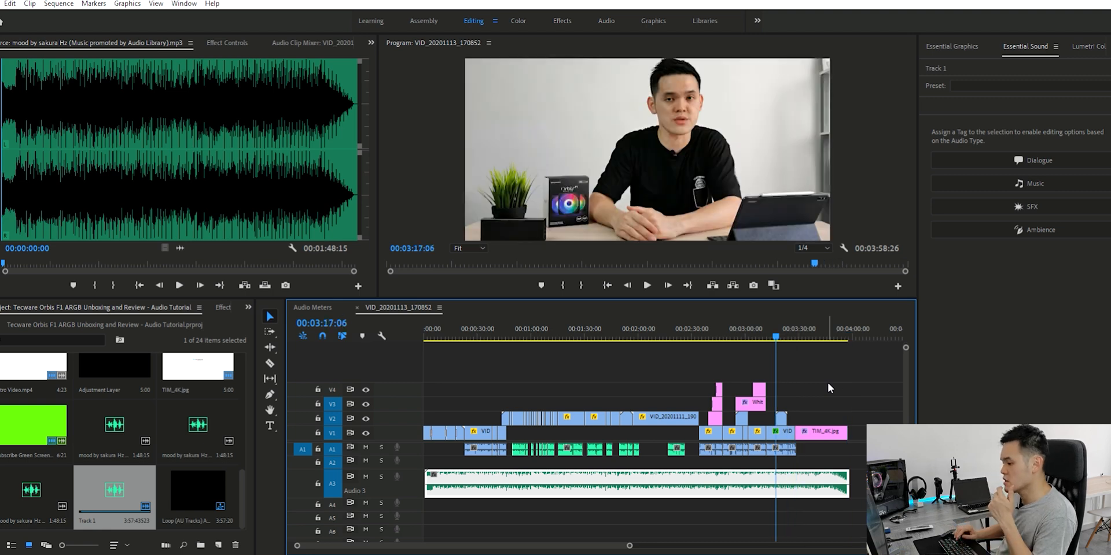
{"action": "key", "text": "Up"}
{"action": "key", "text": "Up"}
{"action": "key", "text": "Up"}
{"action": "key", "text": "Up"}
{"action": "key", "text": "Up"}
{"action": "key", "text": "Up"}
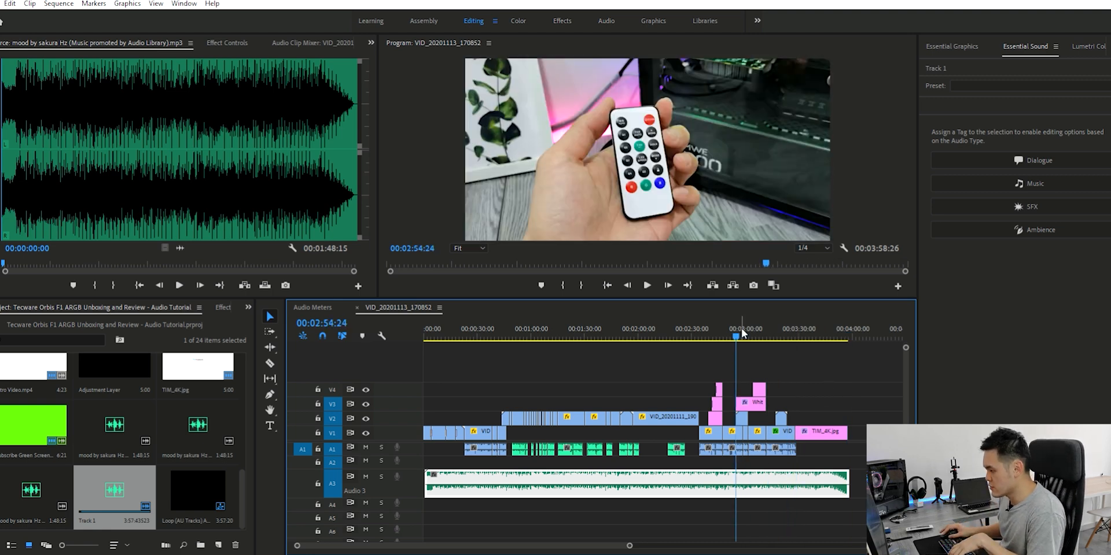
{"action": "key", "text": "space"}
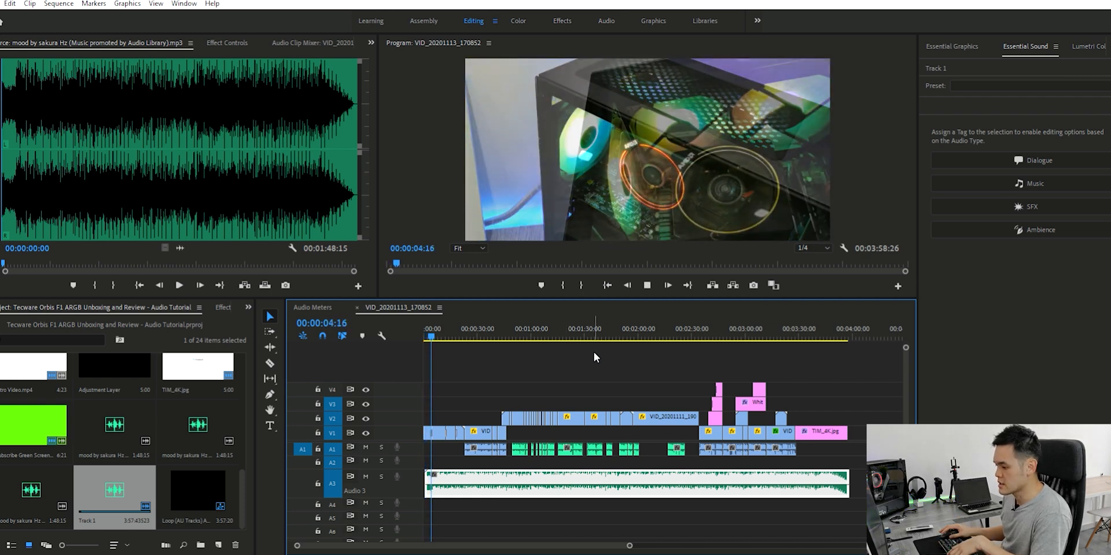
{"action": "key", "text": "space"}
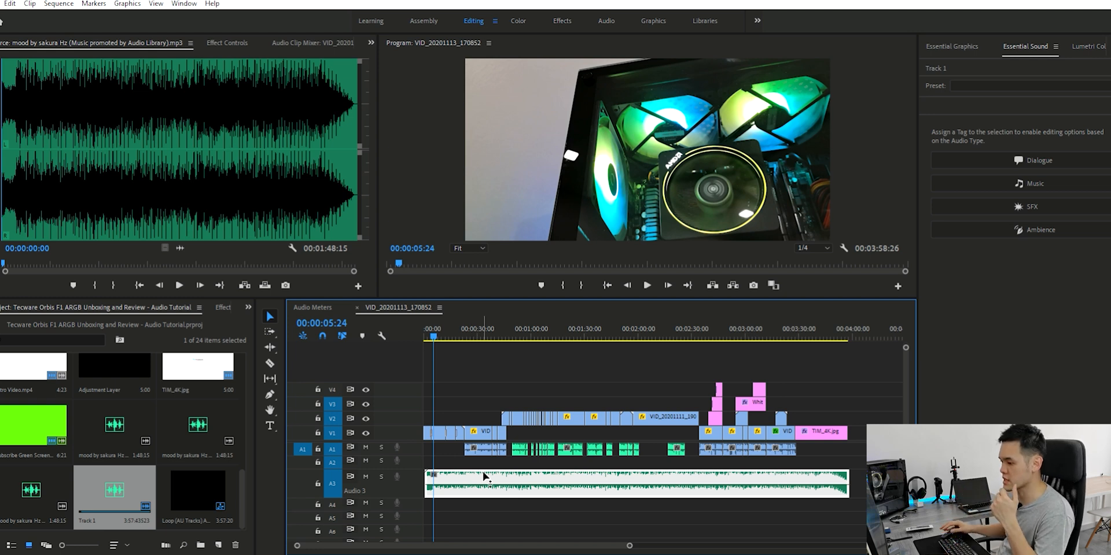
Enlarge the timeline area and audio track A3, and bring the Essential Sound panel into focus
{"action": "left_click_drag", "start_coordinate": [318, 294], "coordinate": [318, 239]}
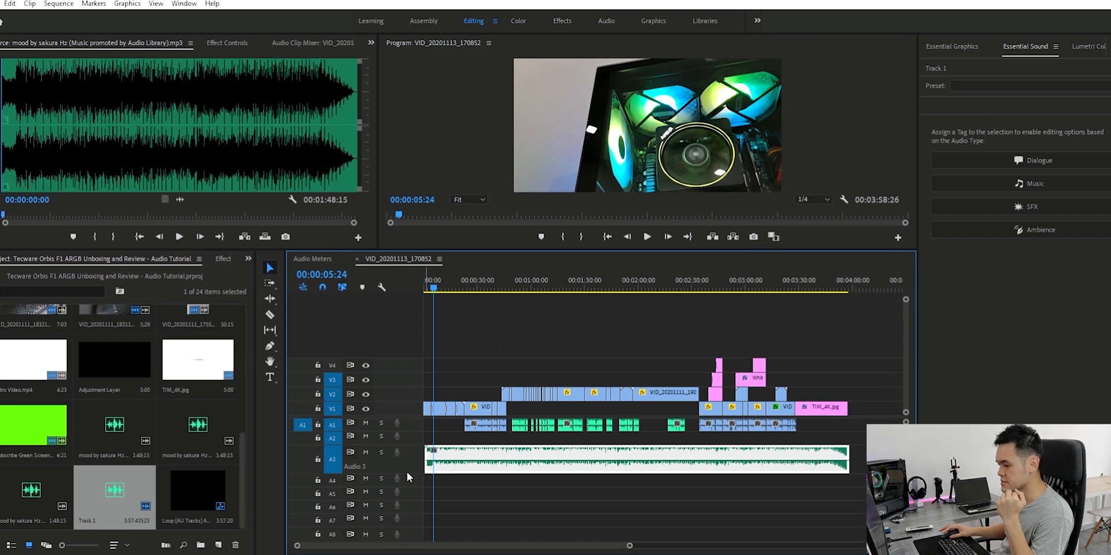
{"action": "left_click_drag", "start_coordinate": [411, 466], "coordinate": [428, 513]}
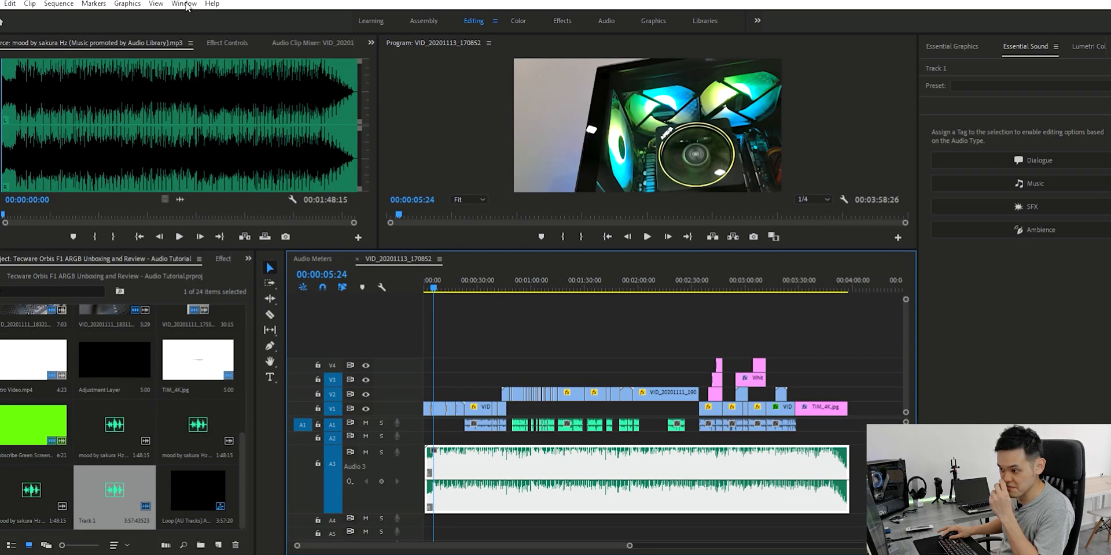
{"action": "left_click", "coordinate": [184, 4]}
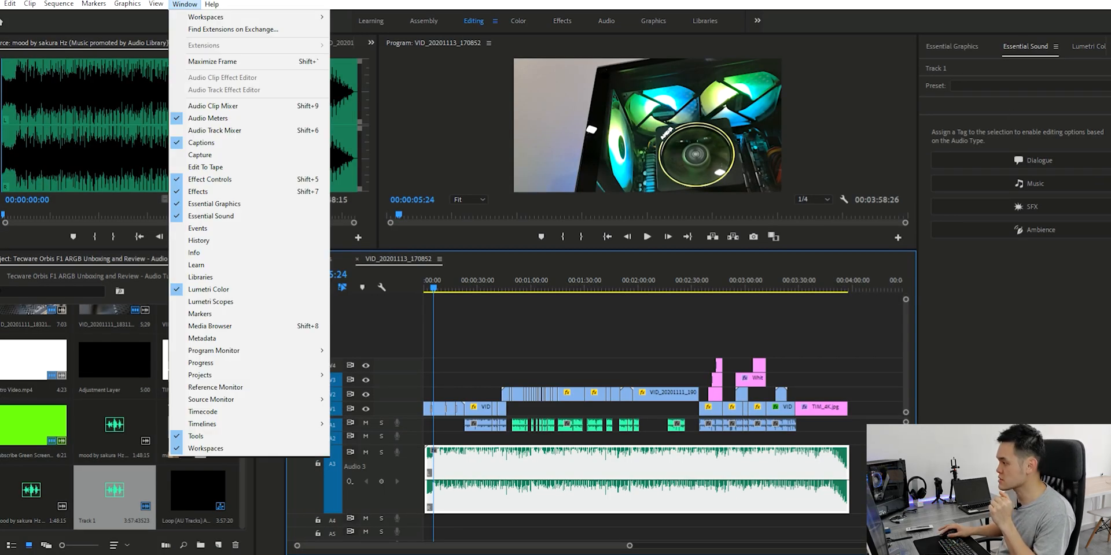
{"action": "left_click", "coordinate": [1034, 48]}
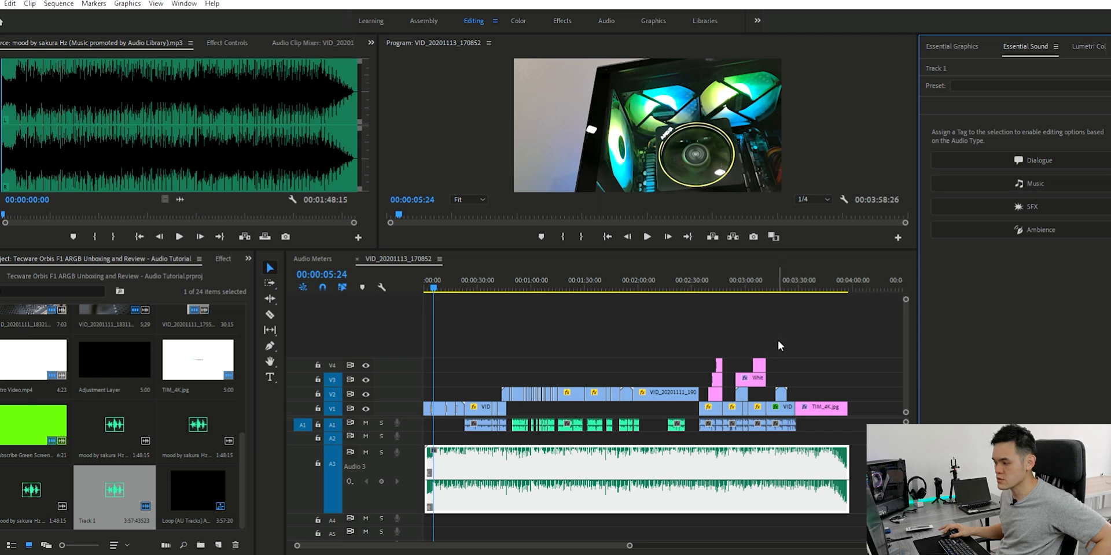
Select all the video clips with their voice audio above the music and tag them as Dialogue
{"action": "left_click", "coordinate": [817, 337]}
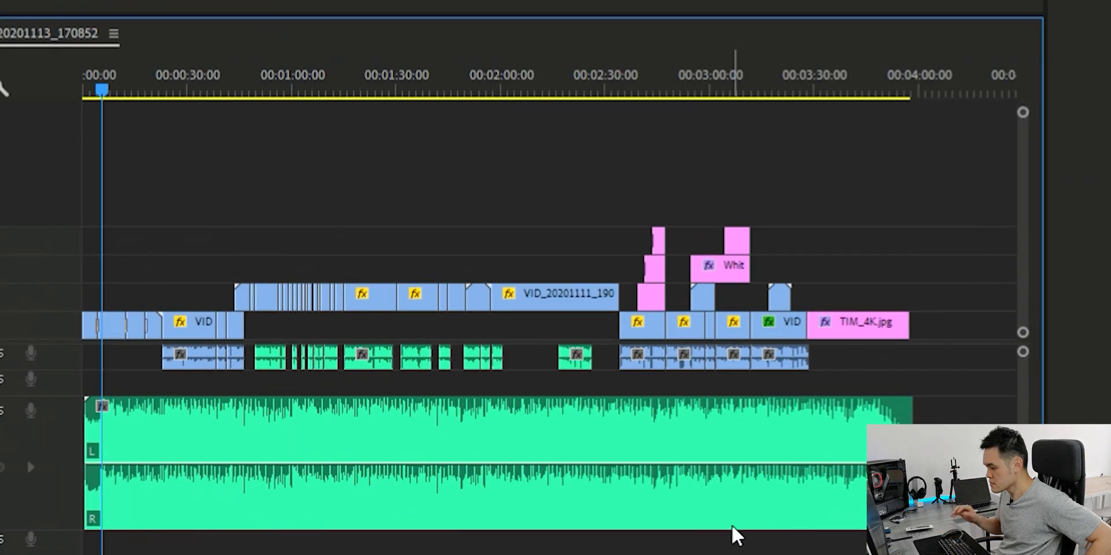
{"action": "left_click", "coordinate": [750, 479]}
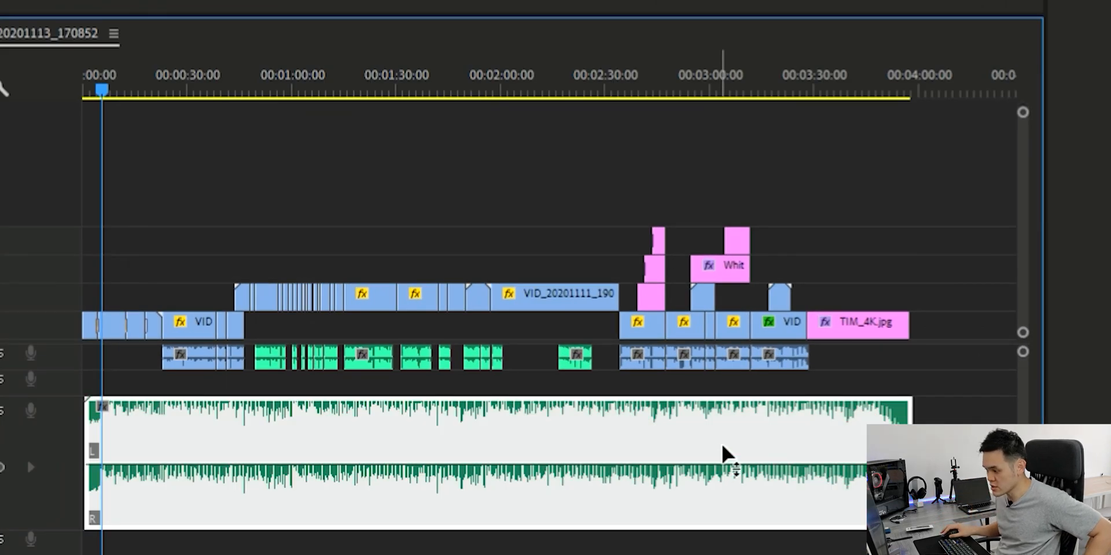
{"action": "left_click", "coordinate": [880, 348]}
{"action": "left_click_drag", "start_coordinate": [954, 361], "coordinate": [33, 224]}
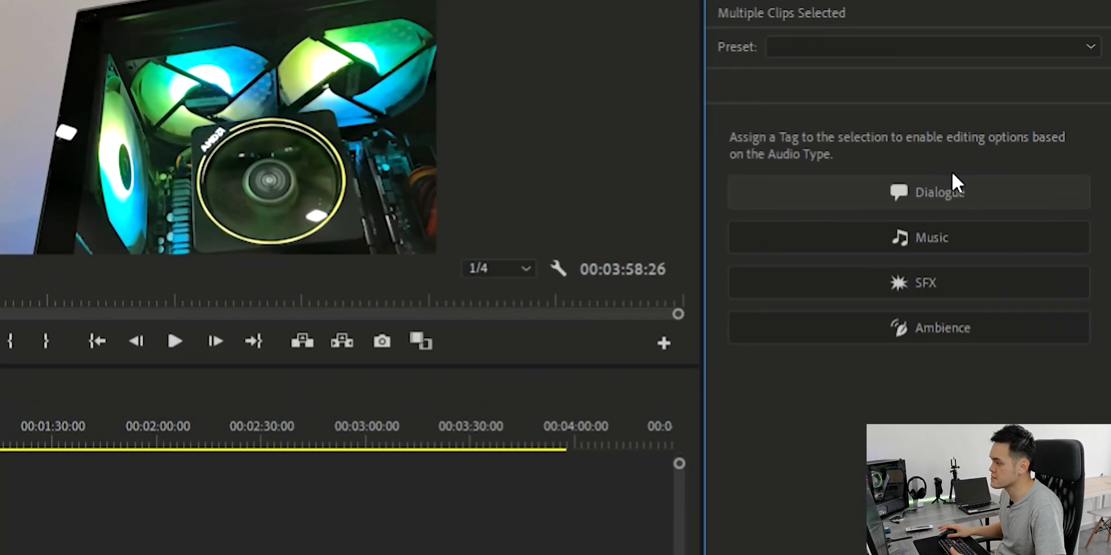
{"action": "left_click", "coordinate": [953, 176]}
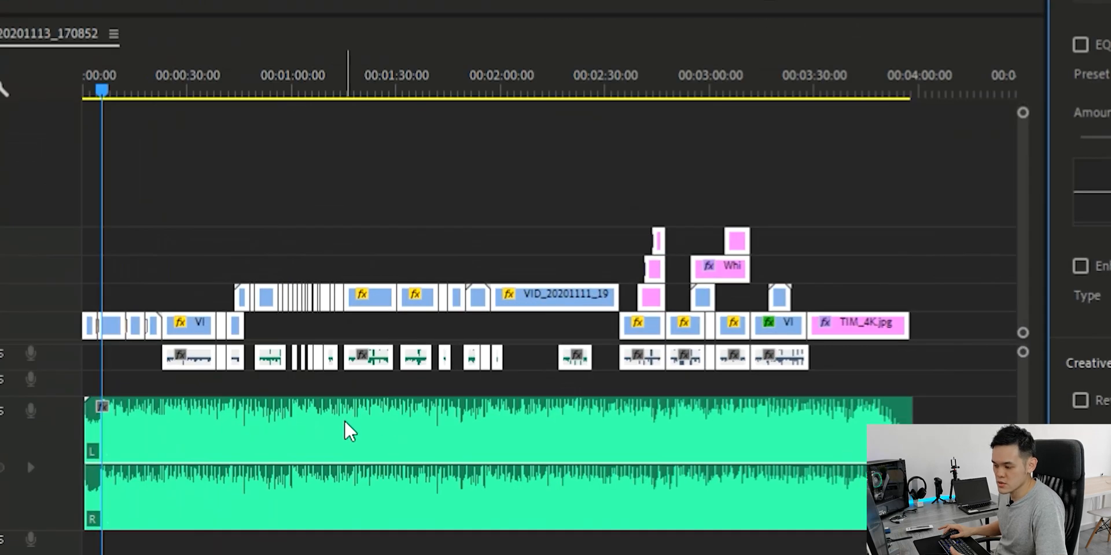
Tag the Track 1 music clip on A3 as Music and enable Ducking for it
{"action": "left_click", "coordinate": [345, 420]}
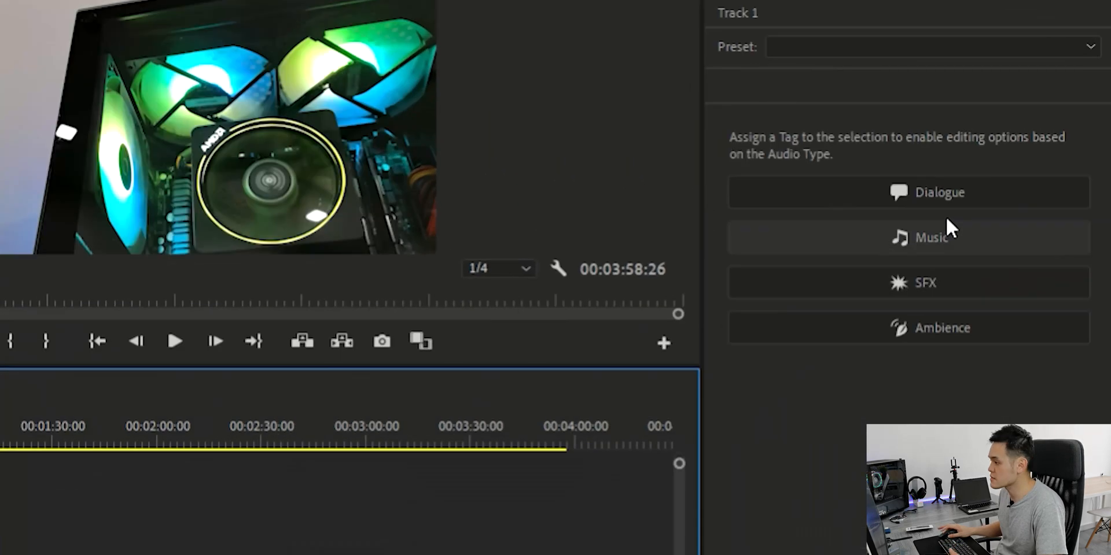
{"action": "left_click", "coordinate": [951, 229]}
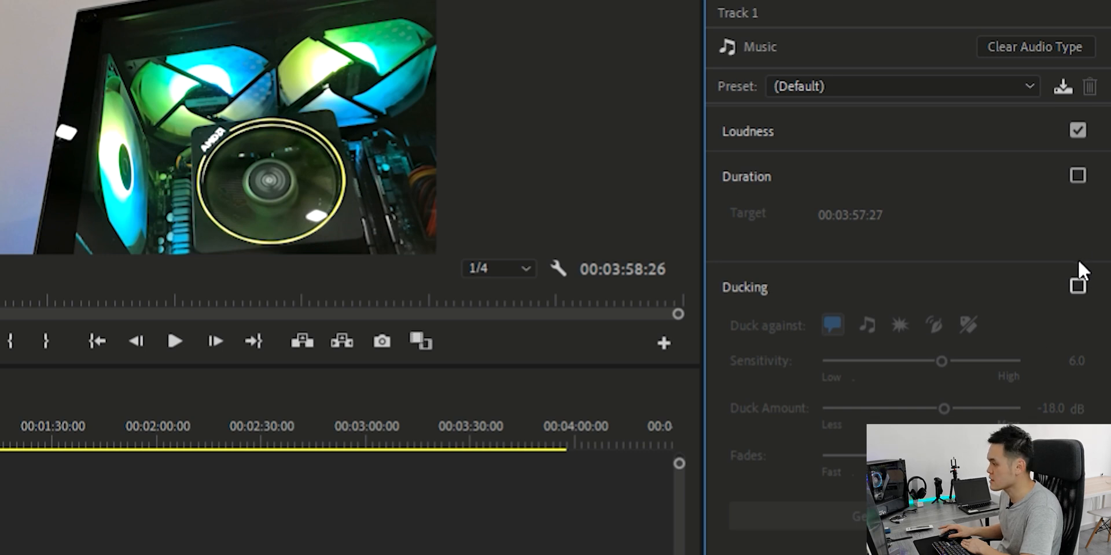
{"action": "left_click", "coordinate": [1078, 285]}
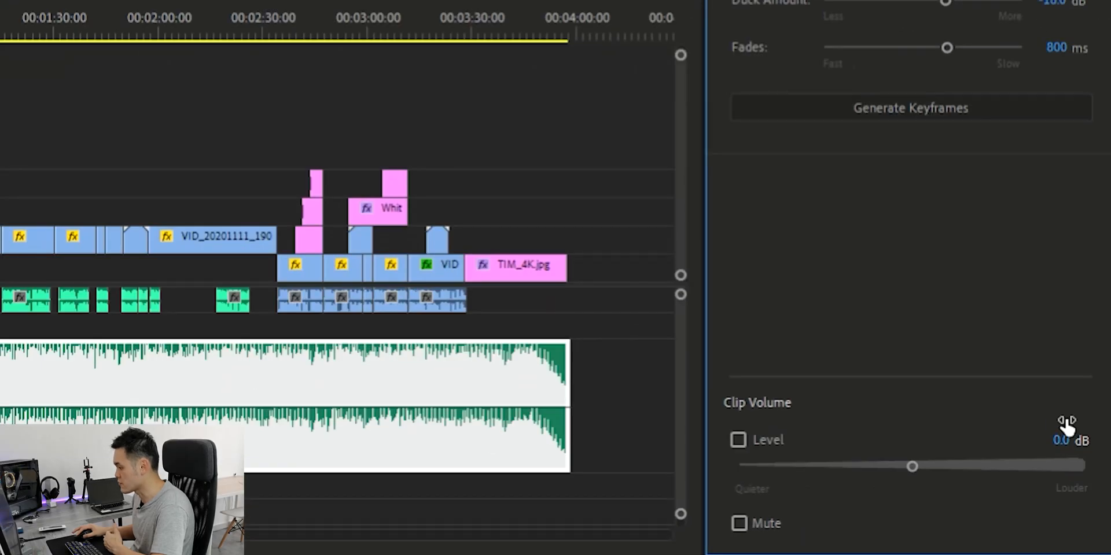
Lower the music clip's volume level and generate its ducking keyframes against dialogue
{"action": "left_click", "coordinate": [1100, 491]}
{"action": "type", "text": "-"}
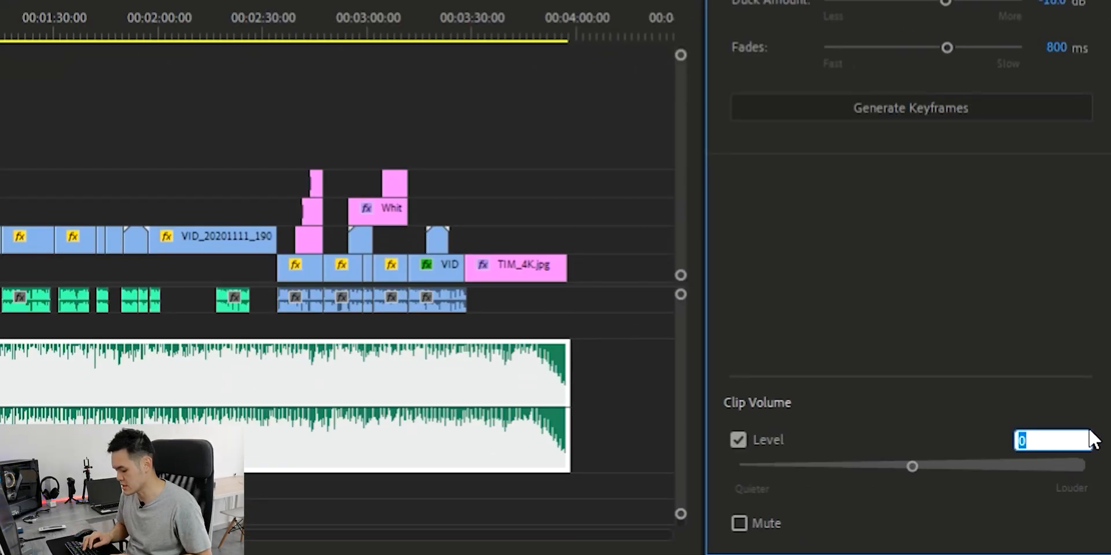
{"action": "type", "text": "1"}
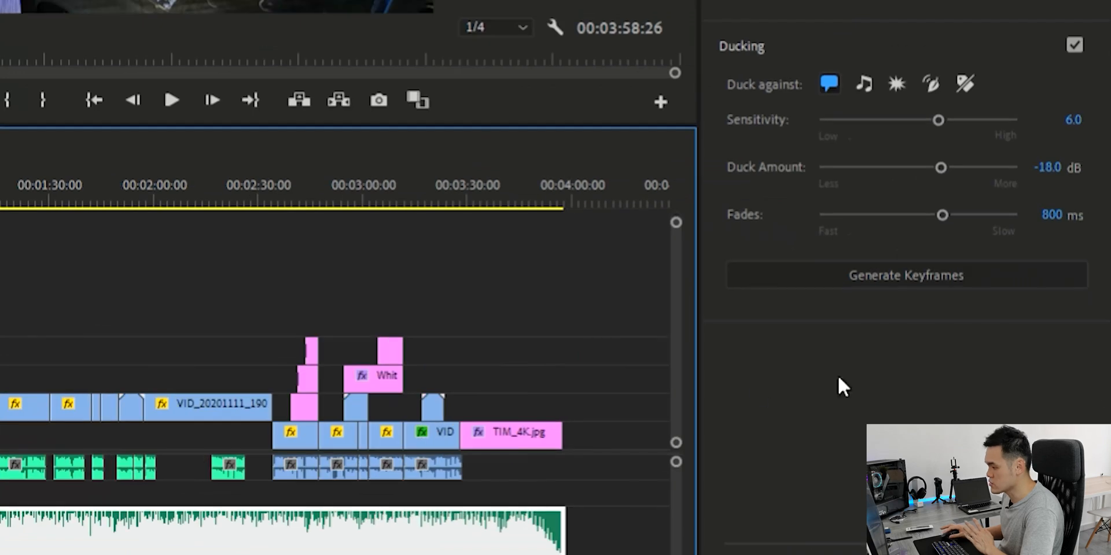
{"action": "left_click", "coordinate": [924, 268]}
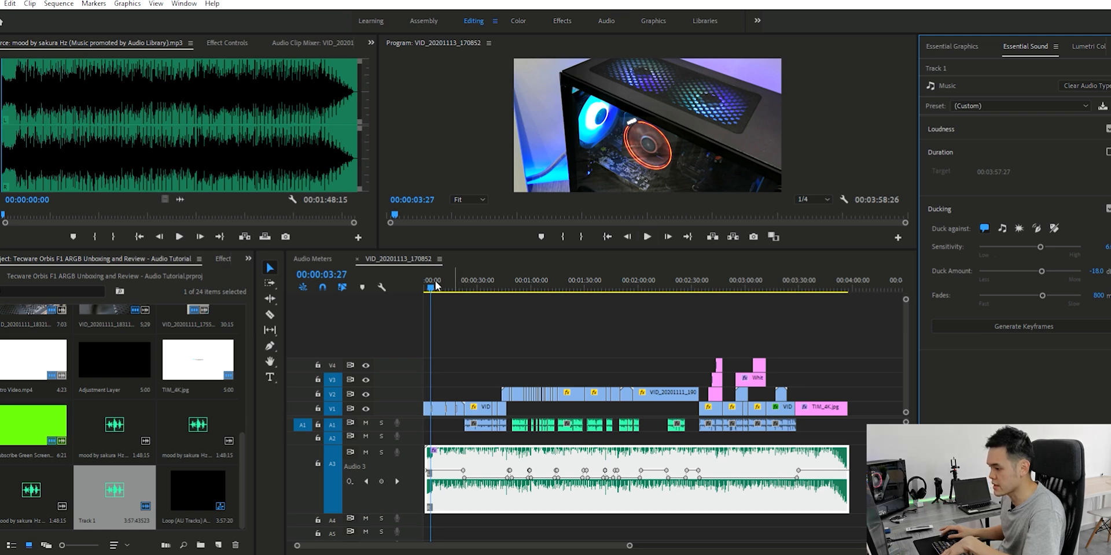
Enlarge the program preview and play the ducked music up to about 0:25 and again around 2:04
{"action": "left_click_drag", "start_coordinate": [415, 242], "coordinate": [415, 289]}
{"action": "left_click", "coordinate": [646, 283]}
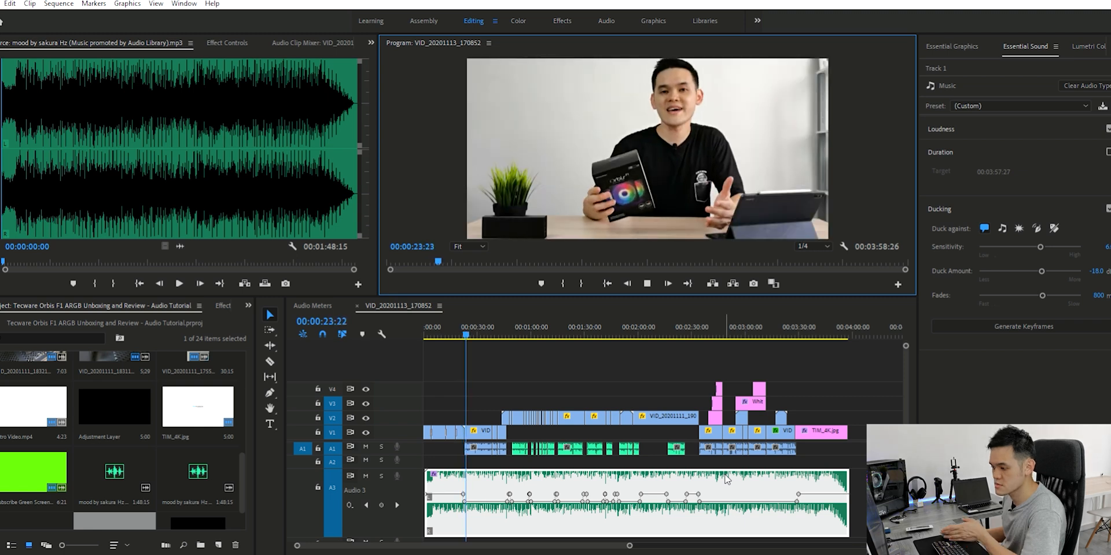
{"action": "key", "text": "space"}
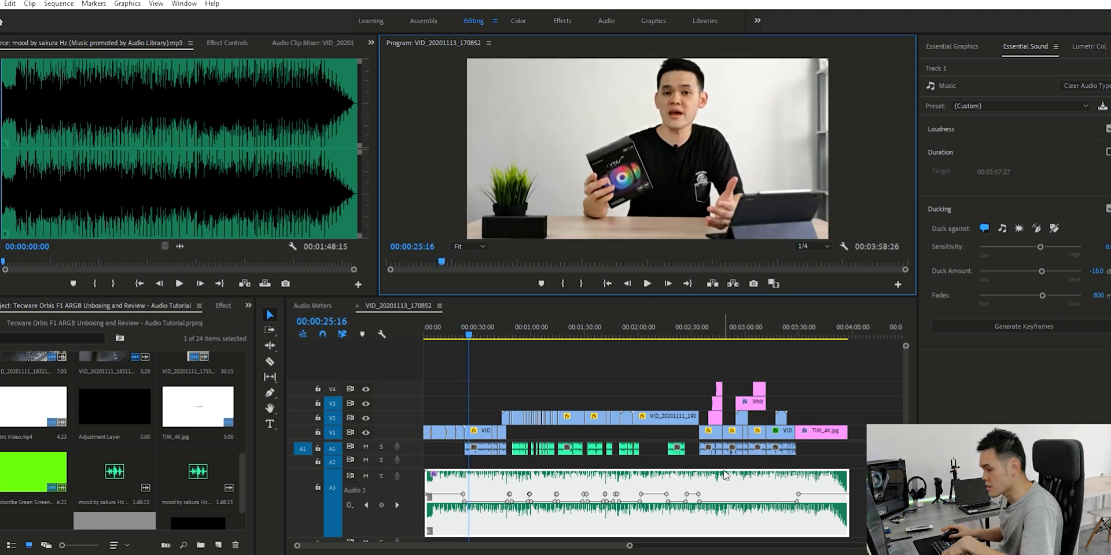
{"action": "left_click_drag", "start_coordinate": [591, 321], "coordinate": [624, 315]}
{"action": "key", "text": "space"}
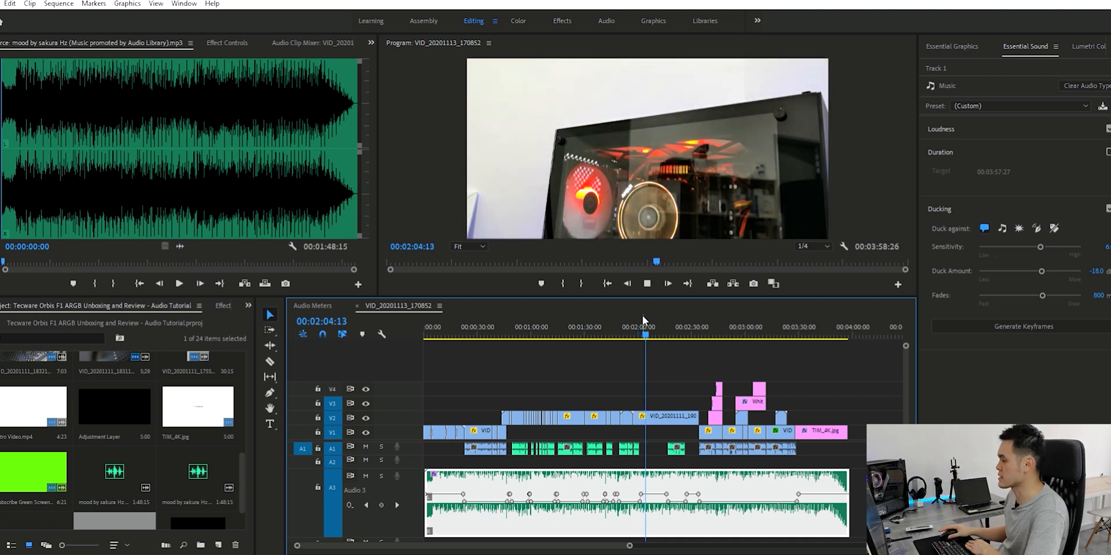
{"action": "key", "text": "space"}
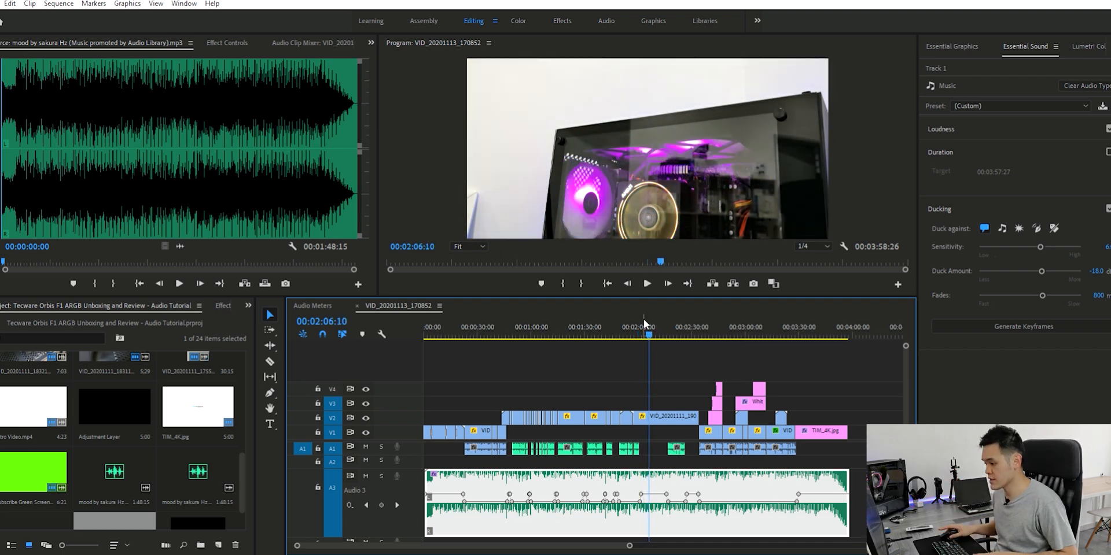